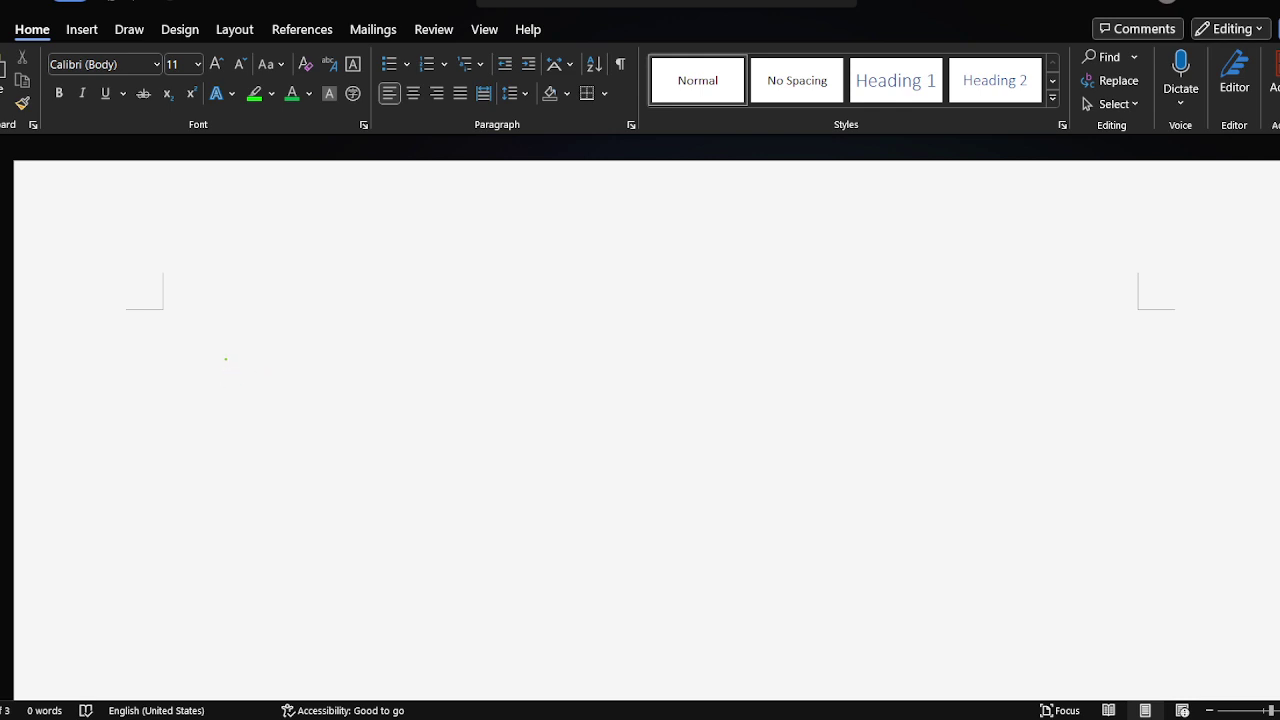
- Handwrite 'horse' in green ink, underline it, and draw the character 马 to its right
{"action": "mouse_move", "coordinate": [231, 353]}
{"action": "left_mouse_down"}
{"action": "mouse_move", "coordinate": [232, 396]}
{"action": "mouse_move", "coordinate": [281, 386]}
{"action": "mouse_move", "coordinate": [314, 402]}
{"action": "left_mouse_up"}
{"action": "left_click_drag", "start_coordinate": [213, 418], "coordinate": [319, 410]}
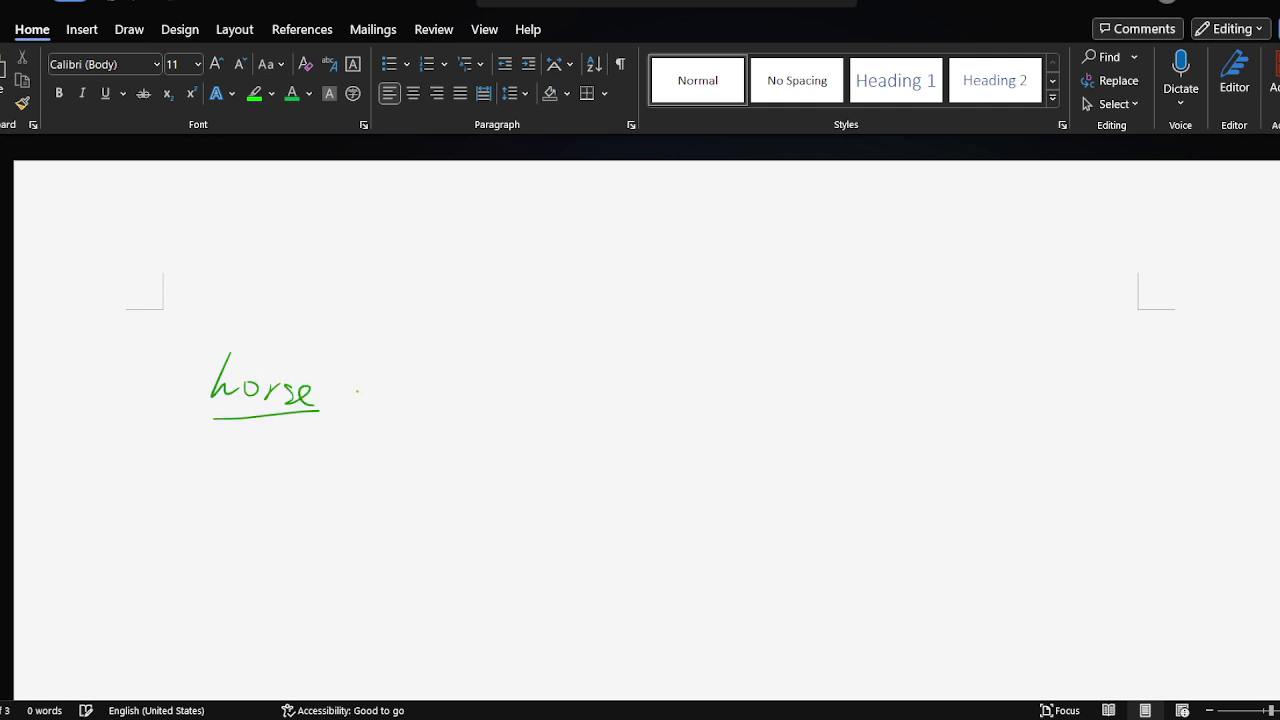
{"action": "mouse_move", "coordinate": [410, 362]}
{"action": "left_mouse_down"}
{"action": "mouse_move", "coordinate": [450, 359]}
{"action": "mouse_move", "coordinate": [418, 388]}
{"action": "mouse_move", "coordinate": [432, 418]}
{"action": "mouse_move", "coordinate": [395, 406]}
{"action": "left_mouse_up"}
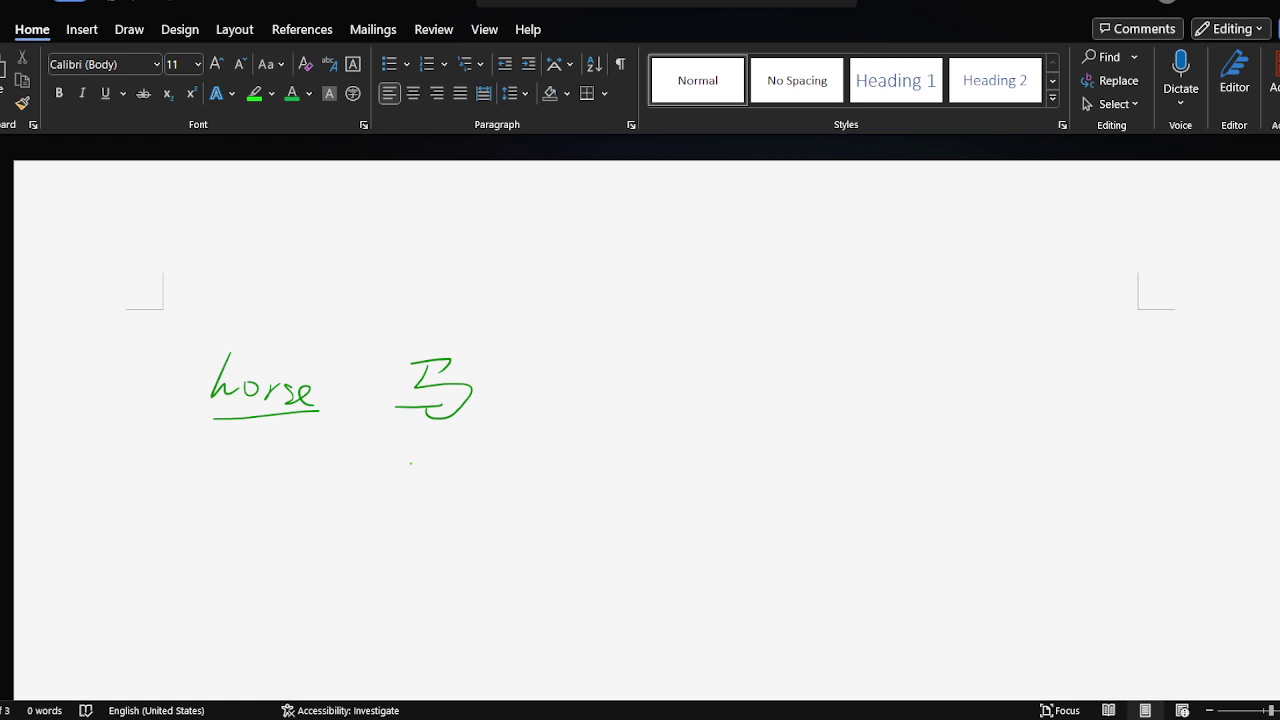
- Write the character 驴 below 马, with the handwritten word 'donkey' to its left
{"action": "mouse_move", "coordinate": [398, 476]}
{"action": "left_mouse_down"}
{"action": "mouse_move", "coordinate": [436, 472]}
{"action": "mouse_move", "coordinate": [418, 522]}
{"action": "mouse_move", "coordinate": [424, 504]}
{"action": "left_mouse_up"}
{"action": "left_click_drag", "start_coordinate": [461, 455], "coordinate": [478, 496]}
{"action": "mouse_move", "coordinate": [478, 497]}
{"action": "left_mouse_down"}
{"action": "mouse_move", "coordinate": [453, 499]}
{"action": "mouse_move", "coordinate": [434, 526]}
{"action": "left_mouse_up"}
{"action": "mouse_move", "coordinate": [220, 497]}
{"action": "left_mouse_down"}
{"action": "mouse_move", "coordinate": [203, 510]}
{"action": "mouse_move", "coordinate": [274, 512]}
{"action": "left_mouse_up"}
{"action": "left_click_drag", "start_coordinate": [274, 502], "coordinate": [300, 512]}
{"action": "left_click_drag", "start_coordinate": [298, 506], "coordinate": [330, 494]}
{"action": "left_click_drag", "start_coordinate": [332, 494], "coordinate": [308, 546]}
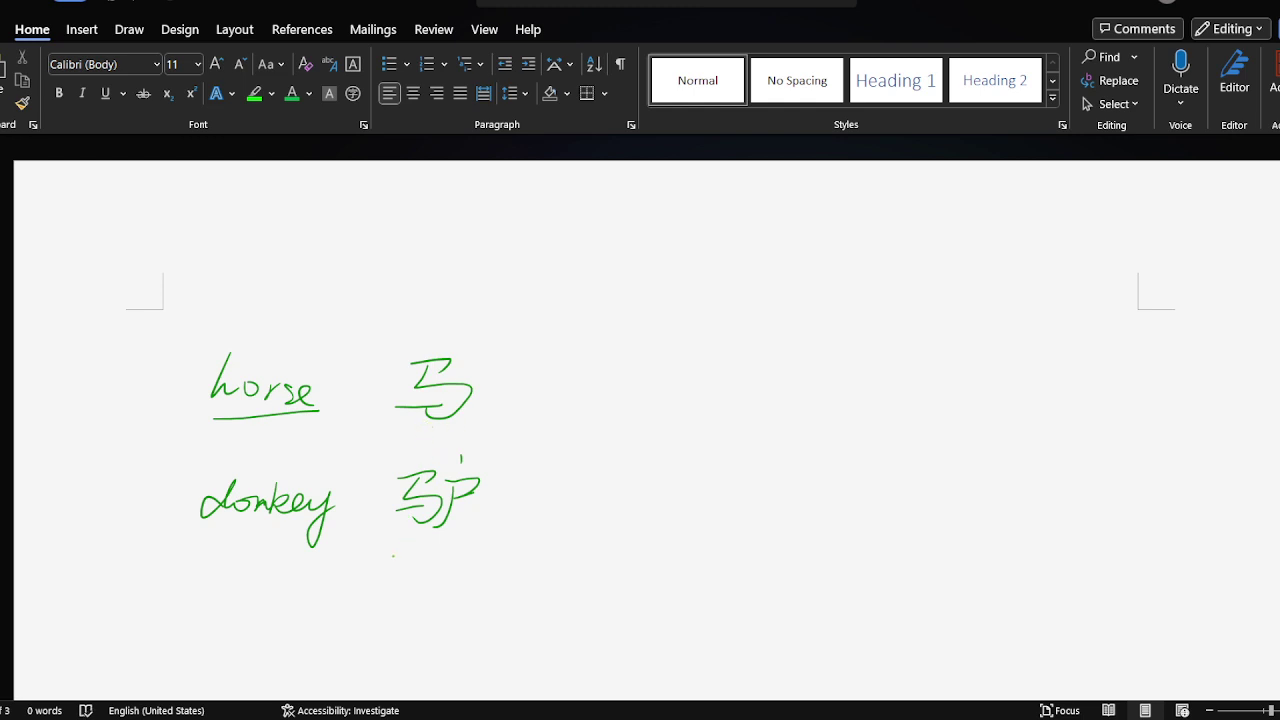
- Underline 驴 and circle both 驴 and 马 in green ink
{"action": "left_click_drag", "start_coordinate": [390, 560], "coordinate": [463, 560]}
{"action": "mouse_move", "coordinate": [397, 478]}
{"action": "left_mouse_down"}
{"action": "mouse_move", "coordinate": [384, 504]}
{"action": "mouse_move", "coordinate": [414, 542]}
{"action": "mouse_move", "coordinate": [444, 490]}
{"action": "mouse_move", "coordinate": [420, 462]}
{"action": "mouse_move", "coordinate": [386, 498]}
{"action": "mouse_move", "coordinate": [440, 480]}
{"action": "mouse_move", "coordinate": [400, 542]}
{"action": "mouse_move", "coordinate": [438, 530]}
{"action": "left_mouse_up"}
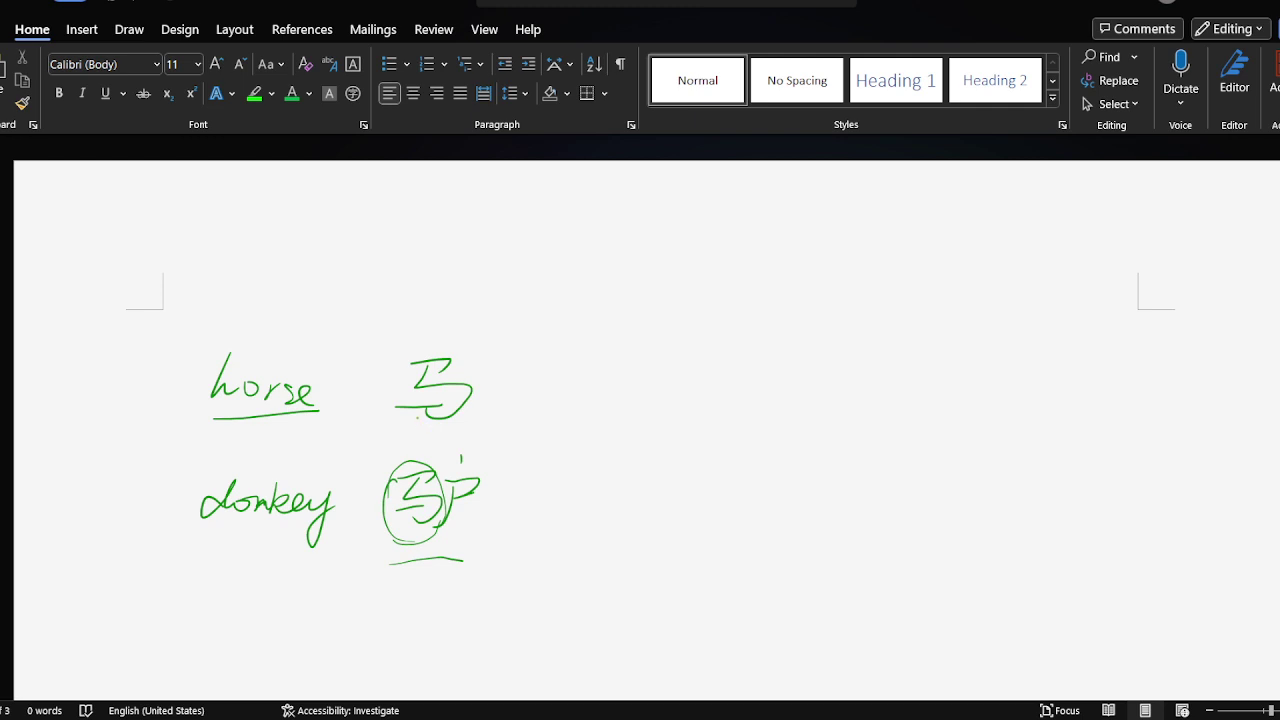
{"action": "mouse_move", "coordinate": [388, 520]}
{"action": "left_mouse_down"}
{"action": "mouse_move", "coordinate": [488, 528]}
{"action": "mouse_move", "coordinate": [472, 446]}
{"action": "mouse_move", "coordinate": [390, 490]}
{"action": "left_mouse_up"}
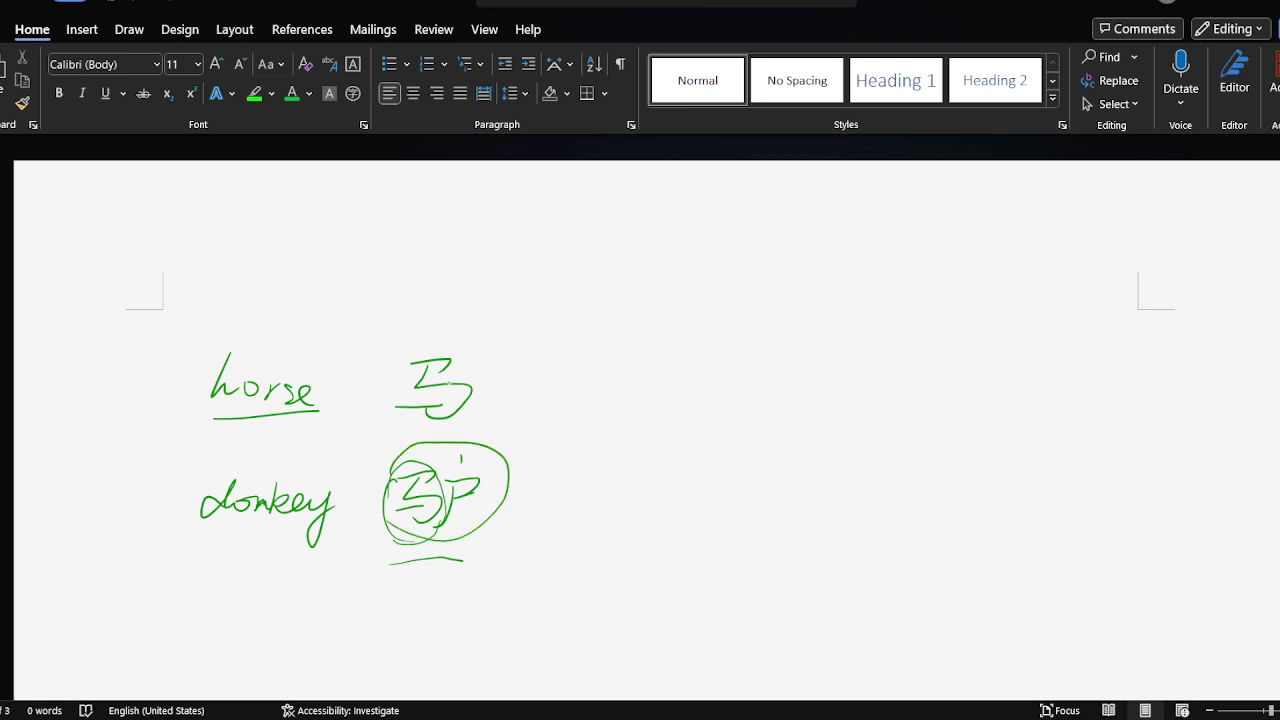
{"action": "mouse_move", "coordinate": [405, 388]}
{"action": "left_mouse_down"}
{"action": "mouse_move", "coordinate": [482, 345]}
{"action": "mouse_move", "coordinate": [402, 378]}
{"action": "left_mouse_up"}
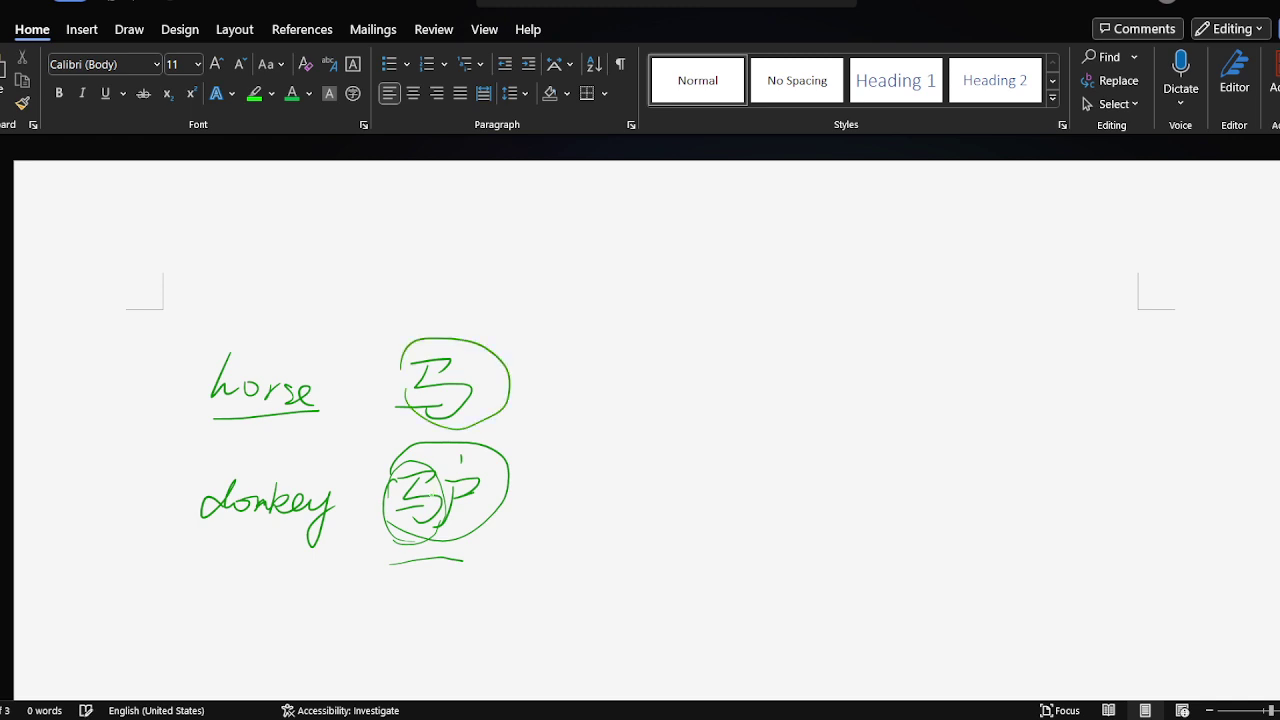
{"action": "mouse_move", "coordinate": [398, 540]}
{"action": "left_mouse_down"}
{"action": "mouse_move", "coordinate": [418, 546]}
{"action": "mouse_move", "coordinate": [516, 484]}
{"action": "mouse_move", "coordinate": [416, 443]}
{"action": "mouse_move", "coordinate": [405, 540]}
{"action": "left_mouse_up"}
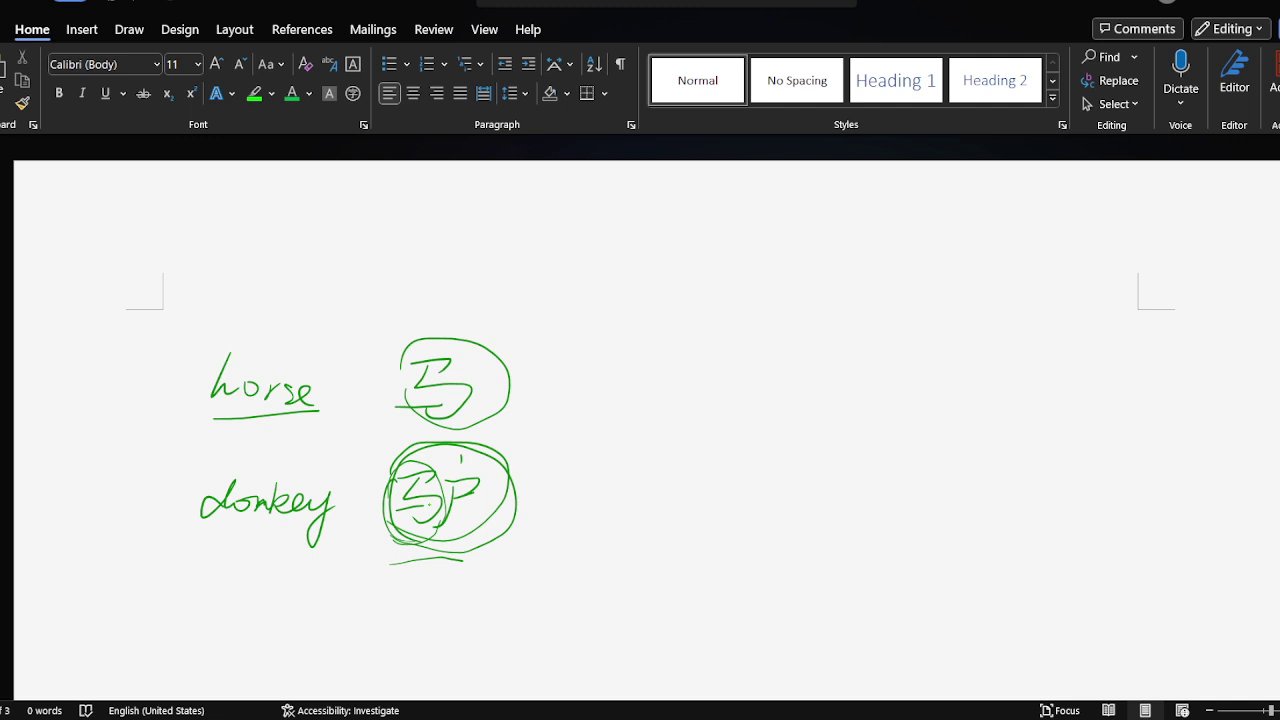
- Write 骡 below the donkey row, handwrite 'mule' to its left, and underline 骡
{"action": "mouse_move", "coordinate": [380, 604]}
{"action": "left_mouse_down"}
{"action": "mouse_move", "coordinate": [398, 616]}
{"action": "mouse_move", "coordinate": [395, 655]}
{"action": "mouse_move", "coordinate": [420, 608]}
{"action": "left_mouse_up"}
{"action": "mouse_move", "coordinate": [422, 607]}
{"action": "left_mouse_down"}
{"action": "mouse_move", "coordinate": [456, 612]}
{"action": "mouse_move", "coordinate": [436, 640]}
{"action": "mouse_move", "coordinate": [456, 638]}
{"action": "mouse_move", "coordinate": [430, 658]}
{"action": "mouse_move", "coordinate": [462, 656]}
{"action": "left_mouse_up"}
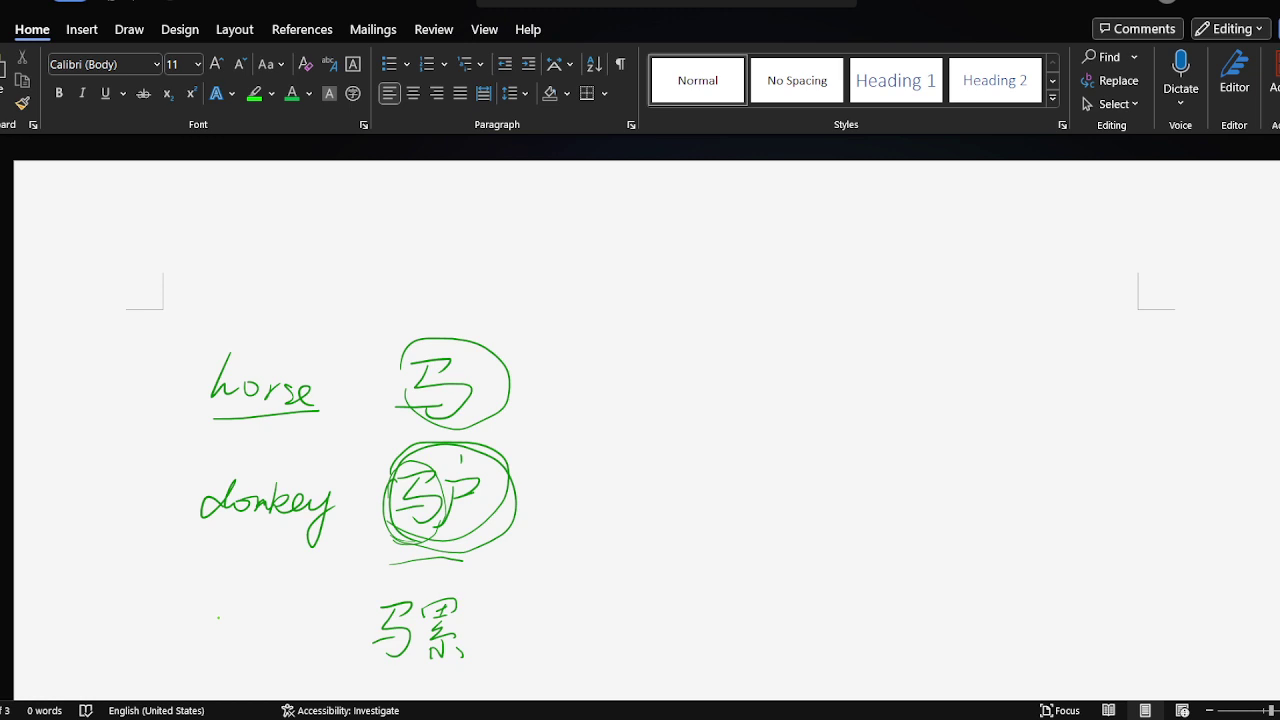
{"action": "left_click_drag", "start_coordinate": [214, 621], "coordinate": [278, 632]}
{"action": "mouse_move", "coordinate": [290, 598]}
{"action": "left_mouse_down"}
{"action": "mouse_move", "coordinate": [302, 622]}
{"action": "mouse_move", "coordinate": [313, 617]}
{"action": "left_mouse_up"}
{"action": "left_click_drag", "start_coordinate": [372, 663], "coordinate": [466, 668]}
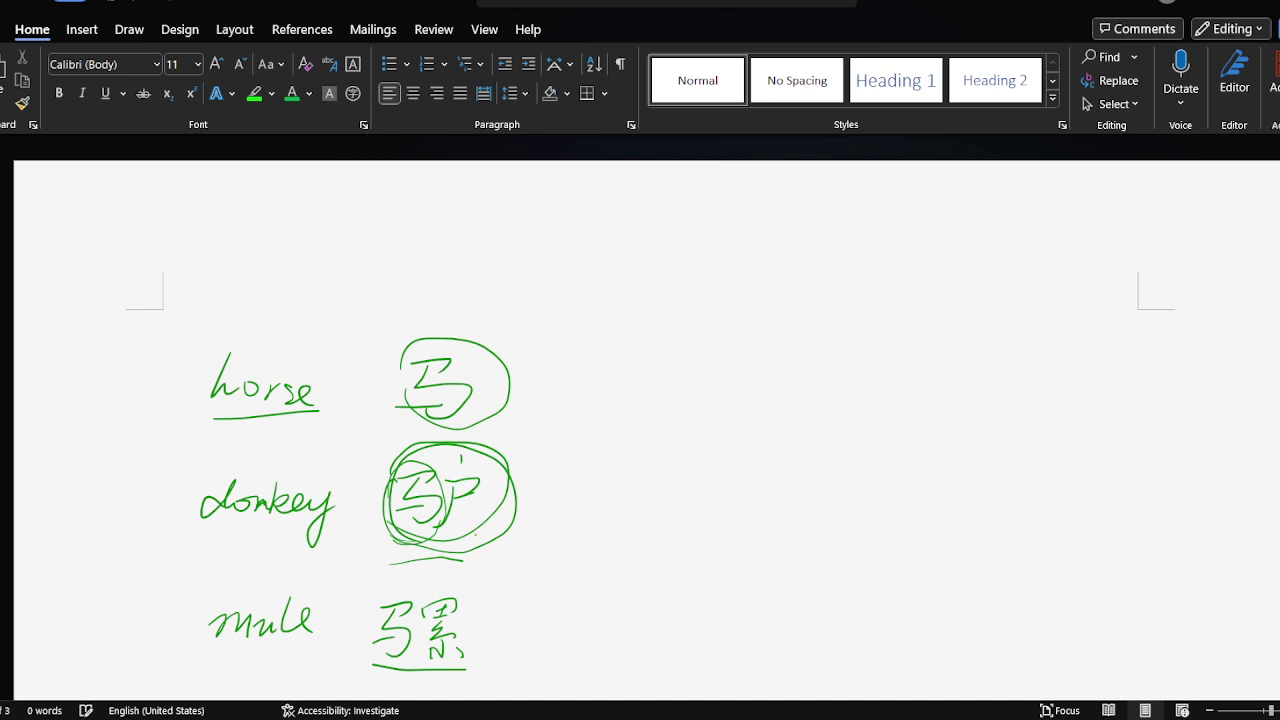
- Write 驹 below the mule row with the handwritten word 'foal' to its left
{"action": "scroll", "coordinate": [335, 532], "scroll_direction": "down", "scroll_amount": 3}
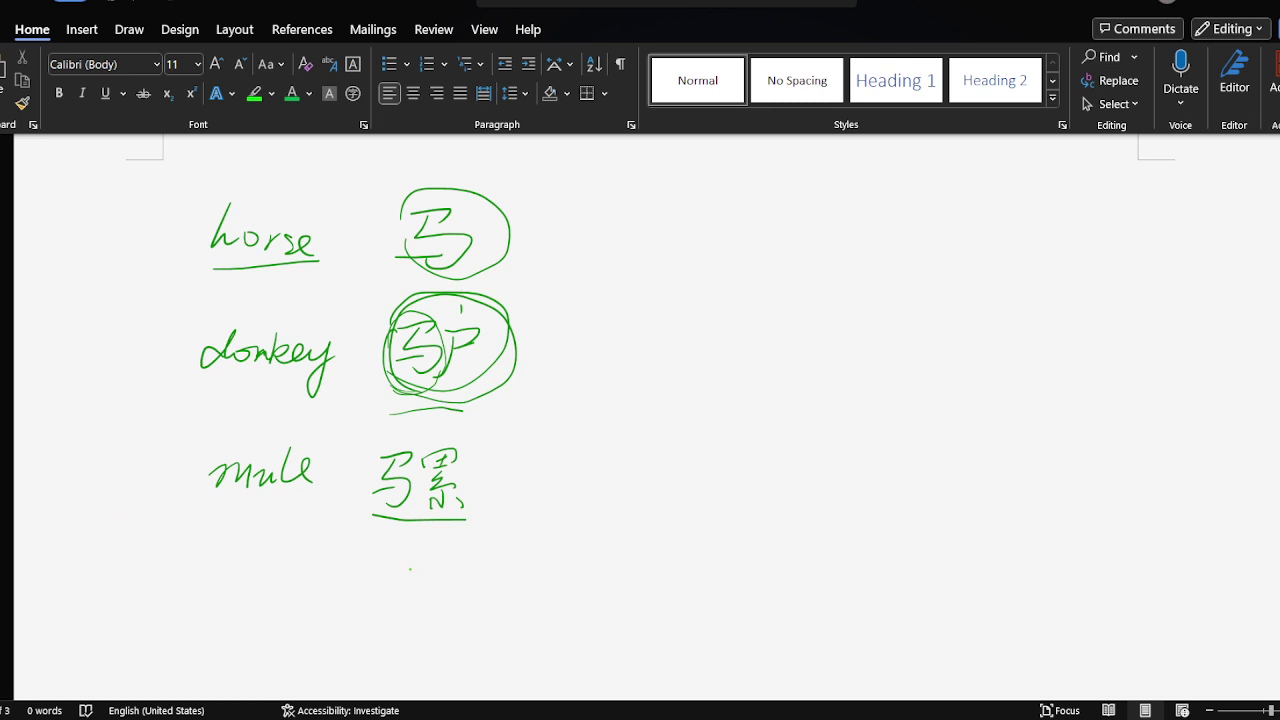
{"action": "left_click_drag", "start_coordinate": [377, 573], "coordinate": [398, 581]}
{"action": "mouse_move", "coordinate": [378, 590]}
{"action": "left_mouse_down"}
{"action": "mouse_move", "coordinate": [406, 600]}
{"action": "mouse_move", "coordinate": [398, 626]}
{"action": "mouse_move", "coordinate": [392, 613]}
{"action": "mouse_move", "coordinate": [434, 576]}
{"action": "mouse_move", "coordinate": [446, 630]}
{"action": "mouse_move", "coordinate": [426, 627]}
{"action": "mouse_move", "coordinate": [444, 612]}
{"action": "left_mouse_up"}
{"action": "mouse_move", "coordinate": [252, 576]}
{"action": "left_mouse_down"}
{"action": "mouse_move", "coordinate": [232, 626]}
{"action": "mouse_move", "coordinate": [262, 598]}
{"action": "left_mouse_up"}
{"action": "left_click_drag", "start_coordinate": [278, 597], "coordinate": [310, 613]}
{"action": "mouse_move", "coordinate": [318, 565]}
{"action": "left_mouse_down"}
{"action": "mouse_move", "coordinate": [316, 618]}
{"action": "mouse_move", "coordinate": [452, 642]}
{"action": "left_mouse_up"}
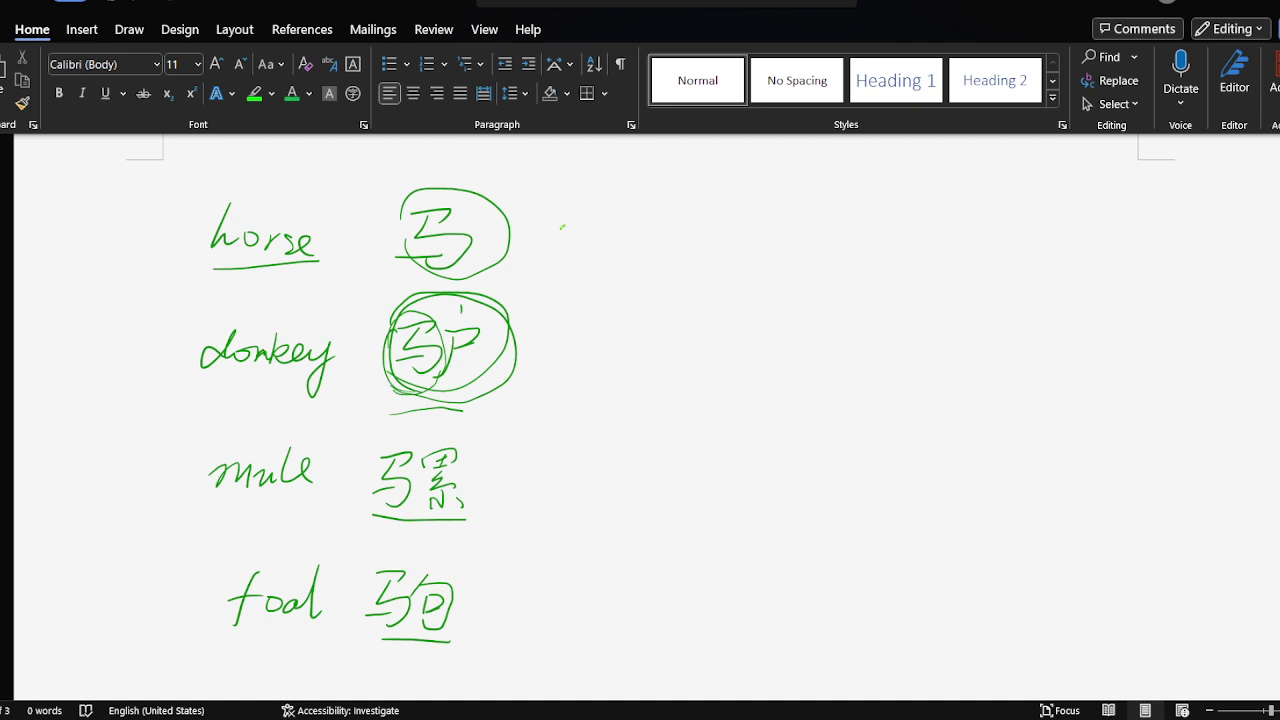
- Write the pinyin 'mao' with a rising tone beside 马 and sketch the four tone marks
{"action": "mouse_move", "coordinate": [562, 227]}
{"action": "left_mouse_down"}
{"action": "mouse_move", "coordinate": [634, 244]}
{"action": "mouse_move", "coordinate": [668, 218]}
{"action": "left_mouse_up"}
{"action": "left_click_drag", "start_coordinate": [657, 210], "coordinate": [714, 185]}
{"action": "mouse_move", "coordinate": [825, 242]}
{"action": "left_mouse_down"}
{"action": "mouse_move", "coordinate": [866, 242]}
{"action": "mouse_move", "coordinate": [972, 204]}
{"action": "mouse_move", "coordinate": [1053, 213]}
{"action": "mouse_move", "coordinate": [1128, 253]}
{"action": "left_mouse_up"}
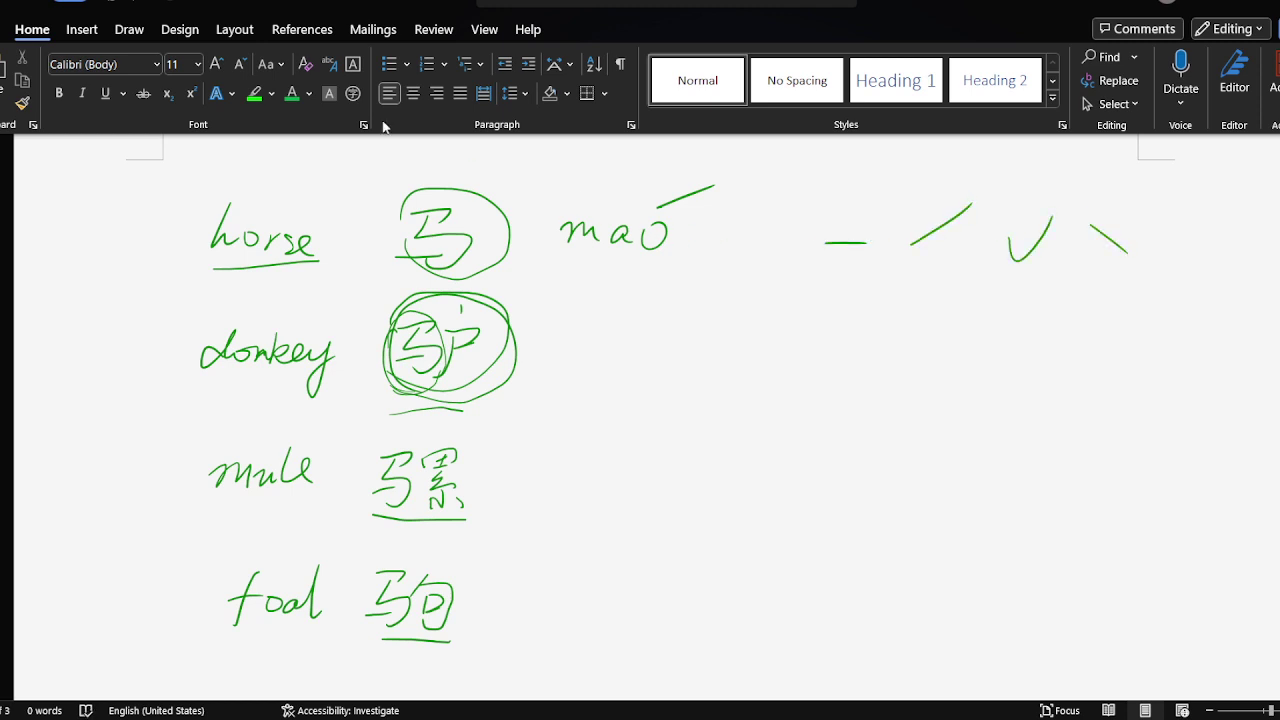
- Strike through 'mao' and write the corrected pinyin 'má' above it
{"action": "left_click_drag", "start_coordinate": [560, 238], "coordinate": [678, 246]}
{"action": "left_click_drag", "start_coordinate": [644, 198], "coordinate": [692, 216]}
{"action": "mouse_move", "coordinate": [521, 176]}
{"action": "left_mouse_down"}
{"action": "mouse_move", "coordinate": [524, 194]}
{"action": "mouse_move", "coordinate": [552, 194]}
{"action": "left_mouse_up"}
{"action": "mouse_move", "coordinate": [580, 184]}
{"action": "left_mouse_down"}
{"action": "mouse_move", "coordinate": [572, 198]}
{"action": "mouse_move", "coordinate": [590, 198]}
{"action": "mouse_move", "coordinate": [628, 155]}
{"action": "left_mouse_up"}
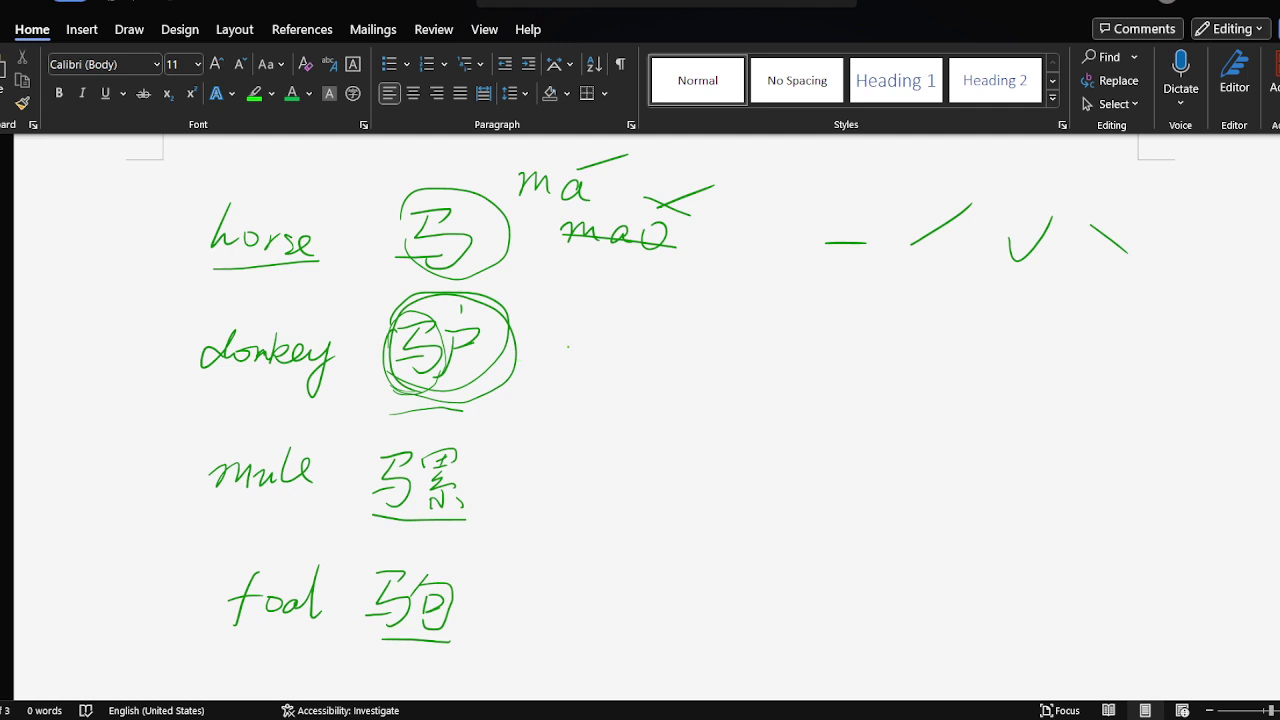
- Write the pinyin 'lú' beside 驴 and 'luózi' beside 骡
{"action": "mouse_move", "coordinate": [563, 337]}
{"action": "left_mouse_down"}
{"action": "mouse_move", "coordinate": [567, 377]}
{"action": "mouse_move", "coordinate": [584, 380]}
{"action": "mouse_move", "coordinate": [607, 379]}
{"action": "mouse_move", "coordinate": [643, 337]}
{"action": "left_mouse_up"}
{"action": "mouse_move", "coordinate": [510, 468]}
{"action": "left_mouse_down"}
{"action": "mouse_move", "coordinate": [506, 500]}
{"action": "mouse_move", "coordinate": [575, 490]}
{"action": "mouse_move", "coordinate": [566, 484]}
{"action": "mouse_move", "coordinate": [656, 503]}
{"action": "left_mouse_up"}
{"action": "left_click", "coordinate": [655, 484]}
{"action": "left_click_drag", "start_coordinate": [572, 472], "coordinate": [612, 452]}
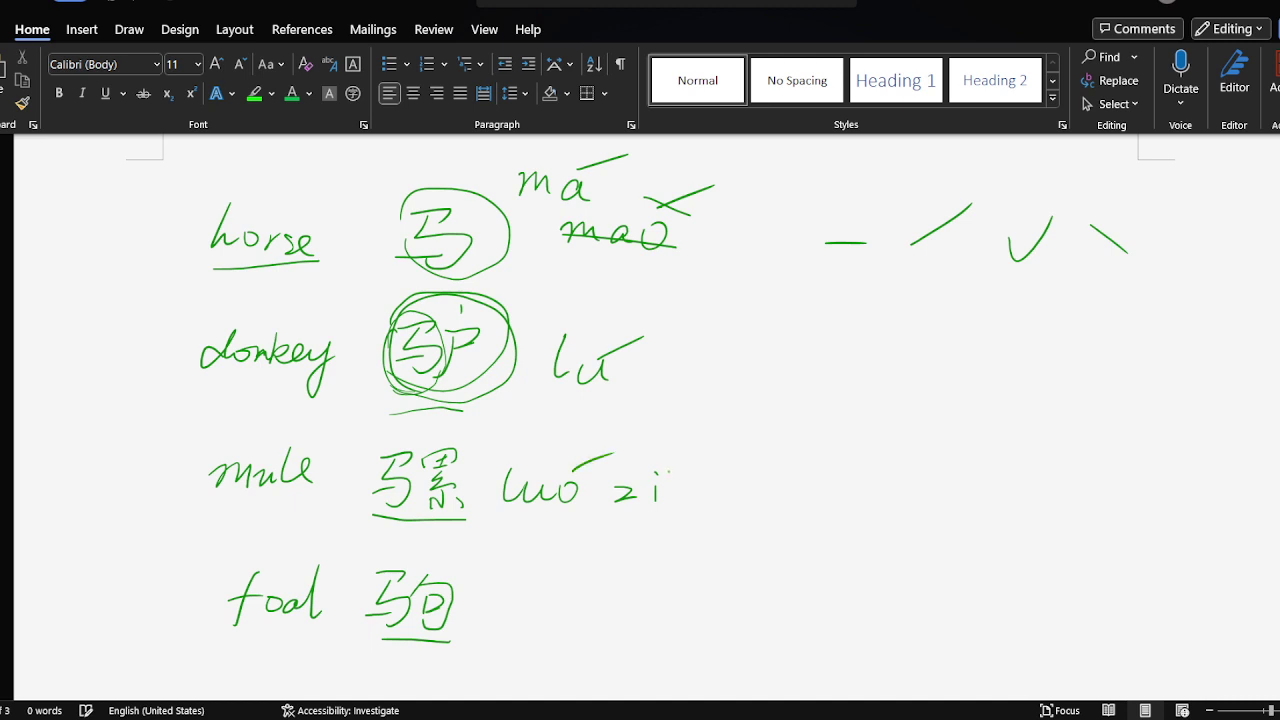
{"action": "left_click", "coordinate": [600, 495]}
- Write 'jū' beside 驹, re-circle 马, and draw a bracket linking horse down to foal
{"action": "mouse_move", "coordinate": [528, 594]}
{"action": "left_mouse_down"}
{"action": "mouse_move", "coordinate": [530, 622]}
{"action": "mouse_move", "coordinate": [516, 628]}
{"action": "mouse_move", "coordinate": [572, 612]}
{"action": "mouse_move", "coordinate": [578, 579]}
{"action": "left_mouse_up"}
{"action": "left_click", "coordinate": [550, 603]}
{"action": "mouse_move", "coordinate": [420, 196]}
{"action": "left_mouse_down"}
{"action": "mouse_move", "coordinate": [484, 258]}
{"action": "mouse_move", "coordinate": [440, 188]}
{"action": "left_mouse_up"}
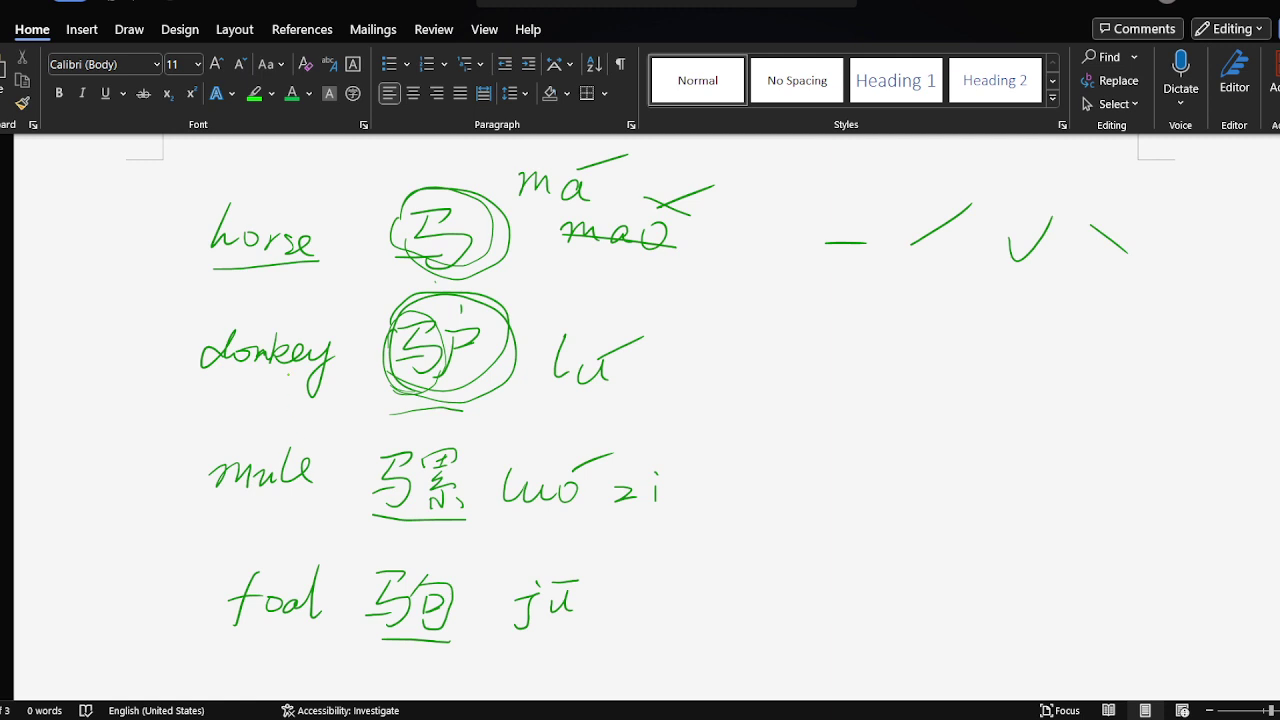
{"action": "mouse_move", "coordinate": [190, 236]}
{"action": "left_mouse_down"}
{"action": "mouse_move", "coordinate": [162, 305]}
{"action": "mouse_move", "coordinate": [146, 545]}
{"action": "mouse_move", "coordinate": [216, 598]}
{"action": "left_mouse_up"}
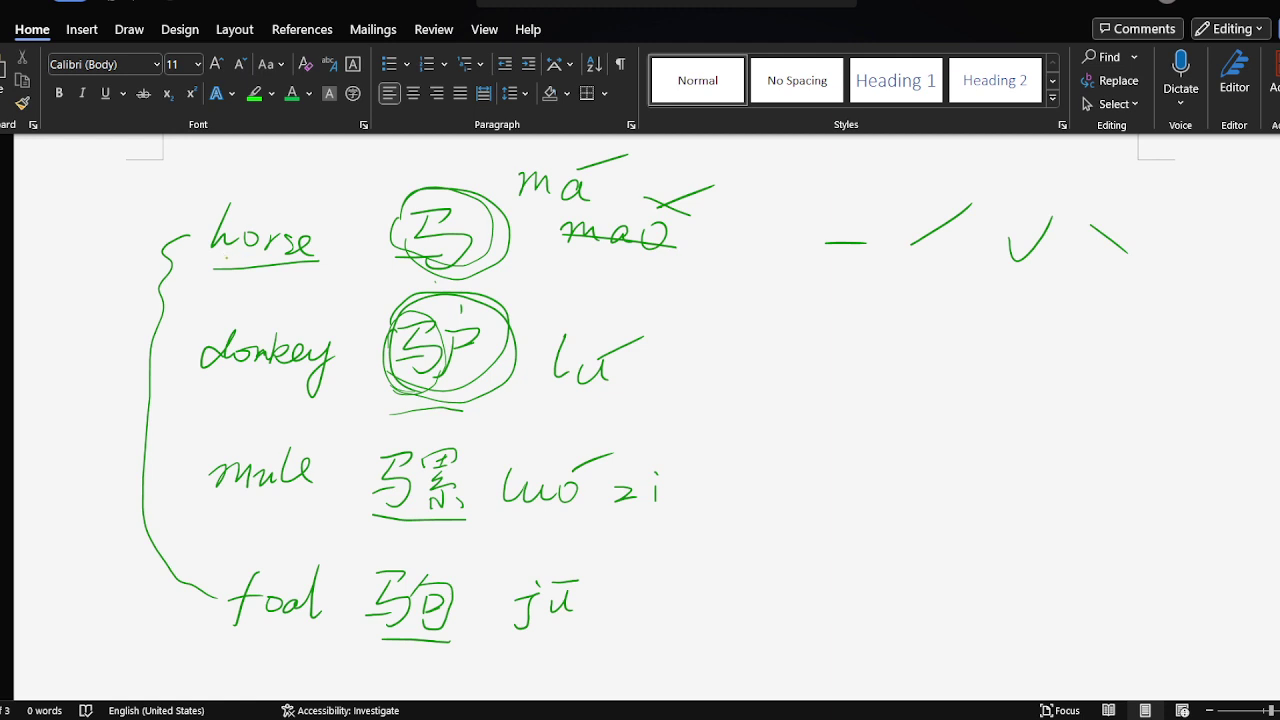
- Underline horse, donkey, mule and foal, and add extra strokes under 驴 and 驹
{"action": "left_click_drag", "start_coordinate": [214, 258], "coordinate": [262, 263]}
{"action": "left_click_drag", "start_coordinate": [210, 367], "coordinate": [272, 377]}
{"action": "left_click_drag", "start_coordinate": [213, 509], "coordinate": [290, 510]}
{"action": "left_click_drag", "start_coordinate": [233, 633], "coordinate": [306, 629]}
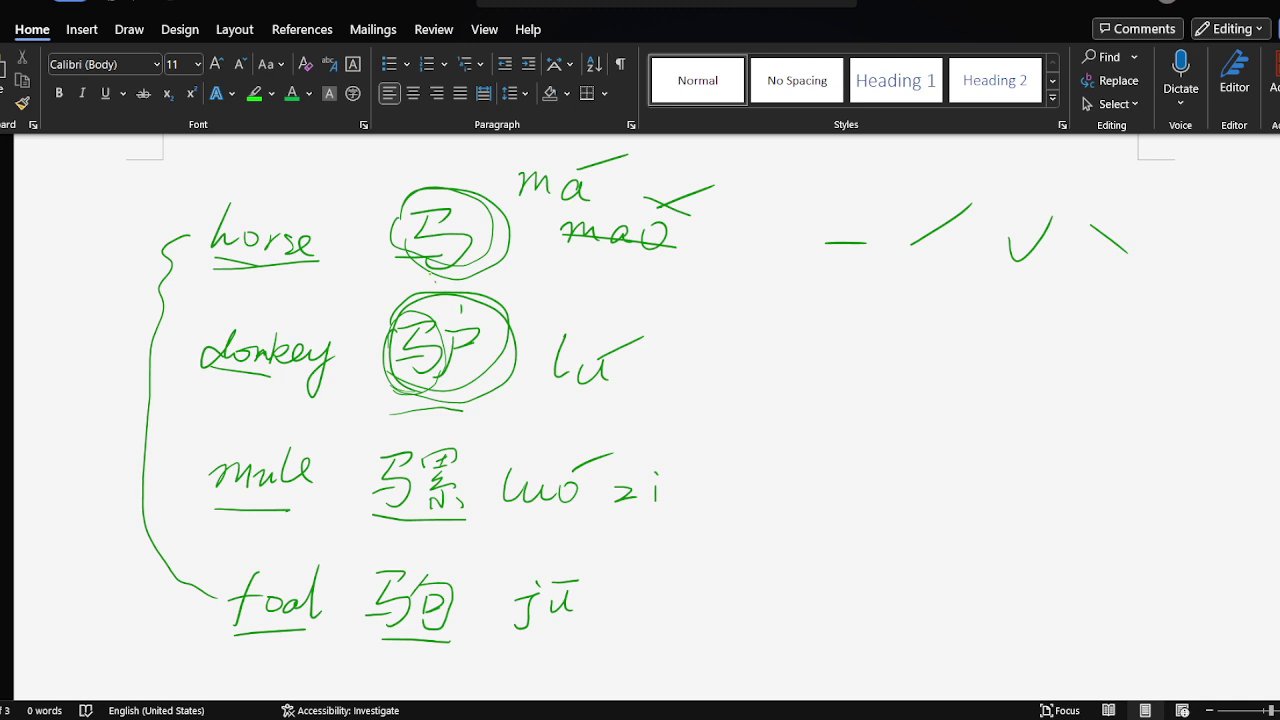
{"action": "left_click_drag", "start_coordinate": [384, 390], "coordinate": [446, 395]}
{"action": "left_click_drag", "start_coordinate": [386, 643], "coordinate": [402, 642]}
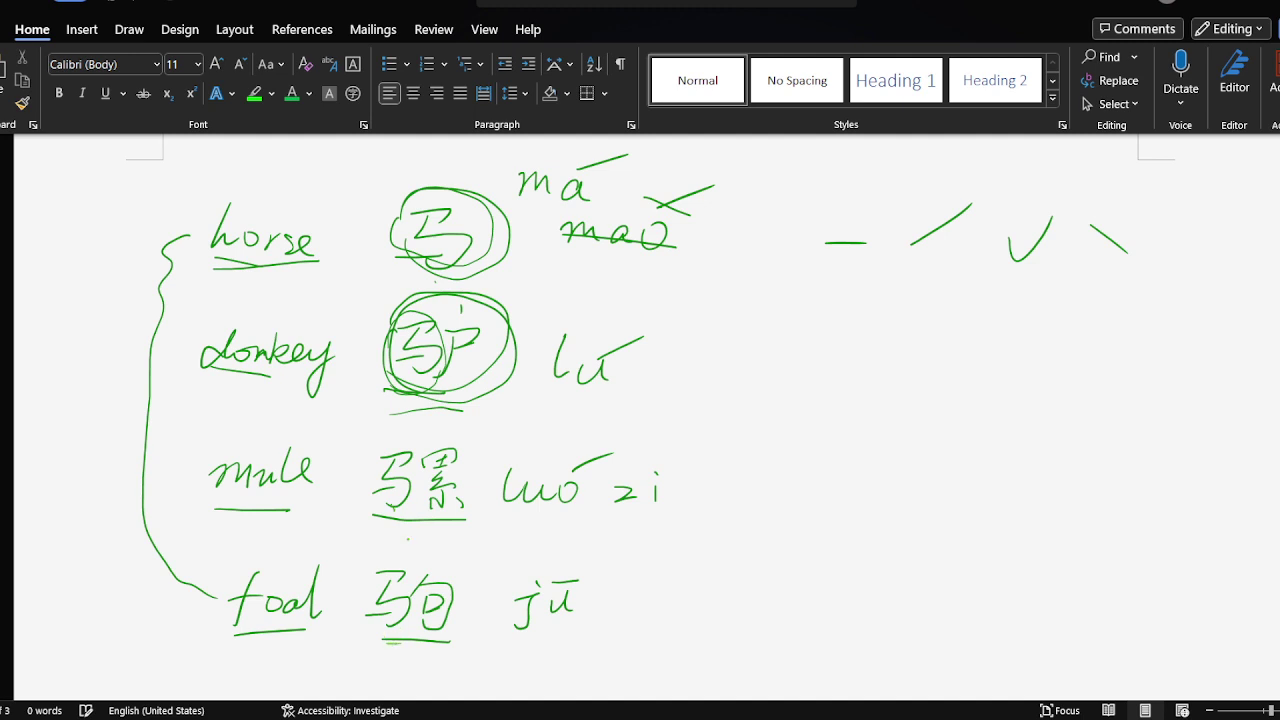